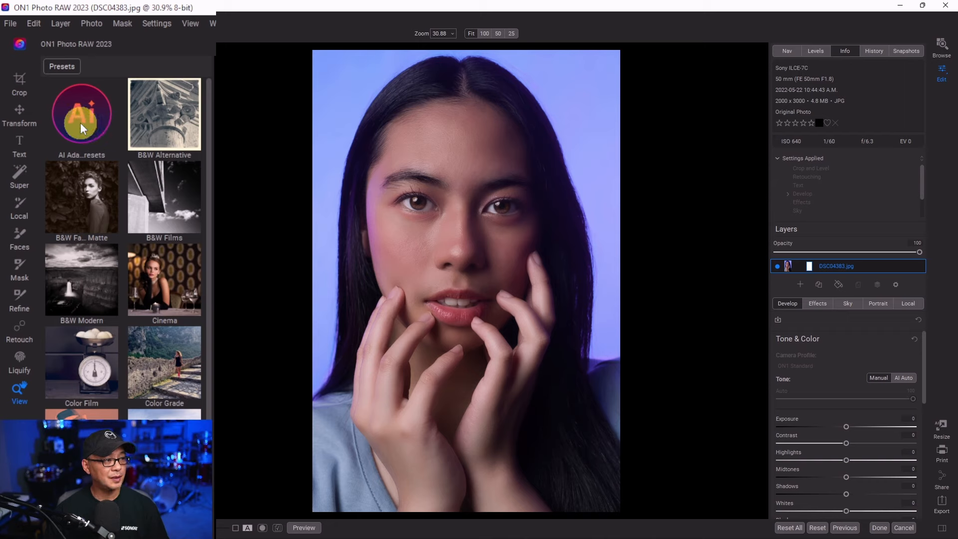
- Apply the Concrete Background preset from AI Adaptive Presets' Studio Portraits to the portrait and open Effects
{"action": "left_click", "coordinate": [80, 126]}
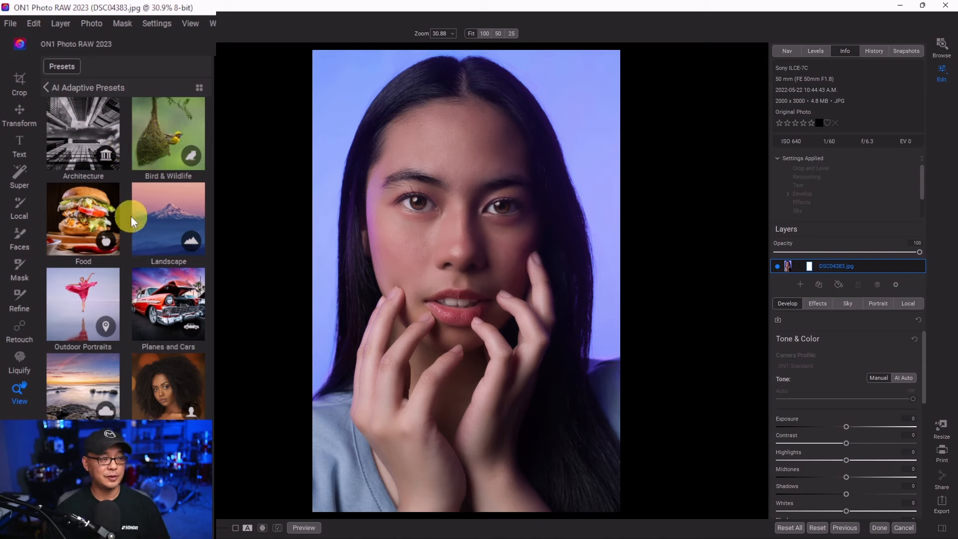
{"action": "left_click", "coordinate": [160, 382]}
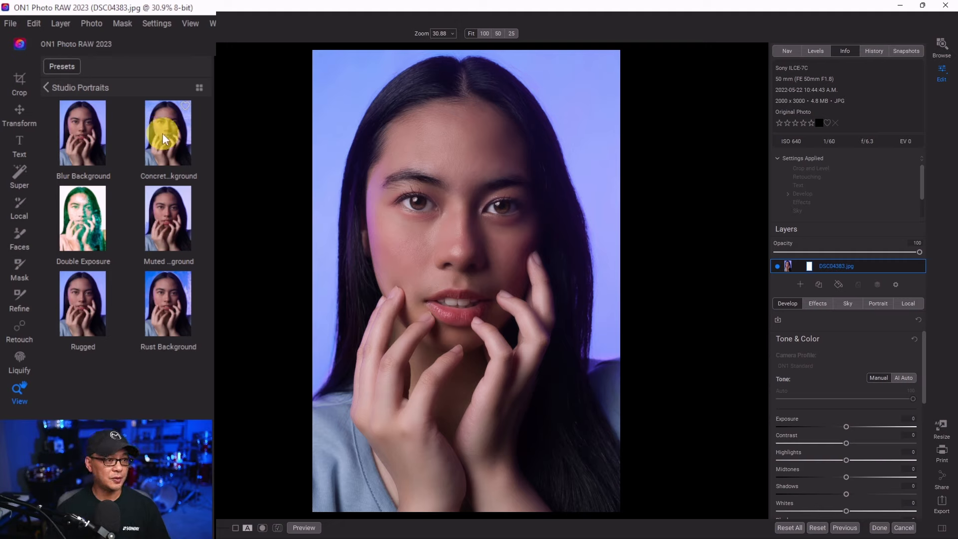
{"action": "mouse_move", "coordinate": [165, 135]}
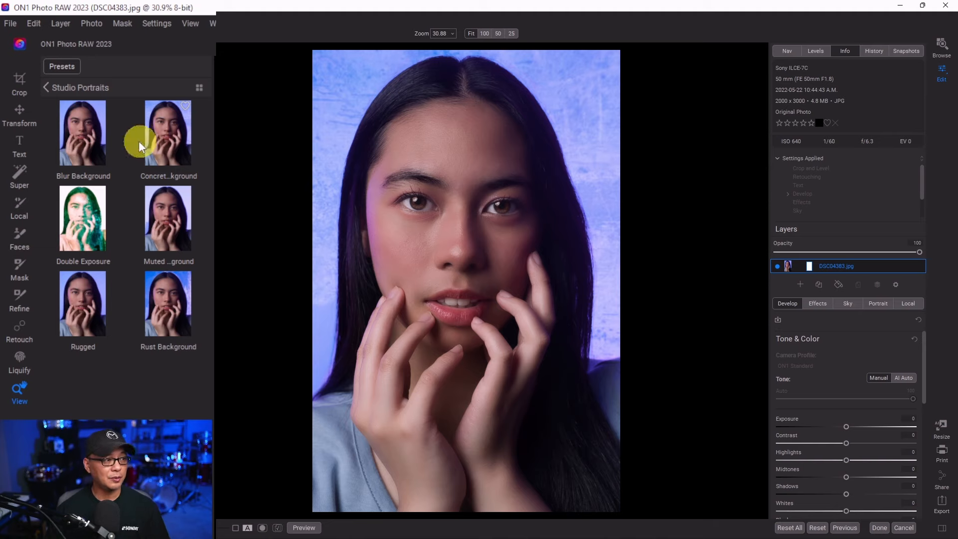
{"action": "mouse_move", "coordinate": [85, 232]}
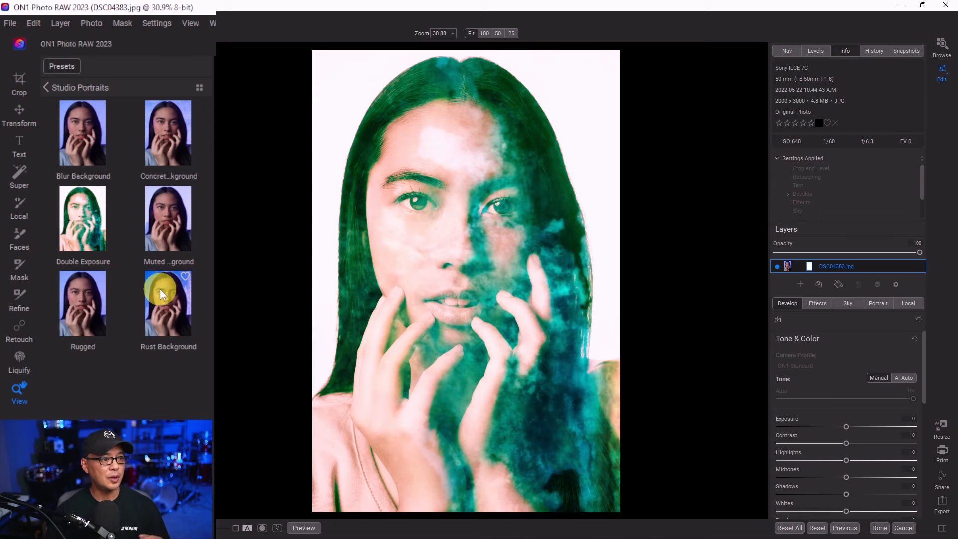
{"action": "mouse_move", "coordinate": [162, 290]}
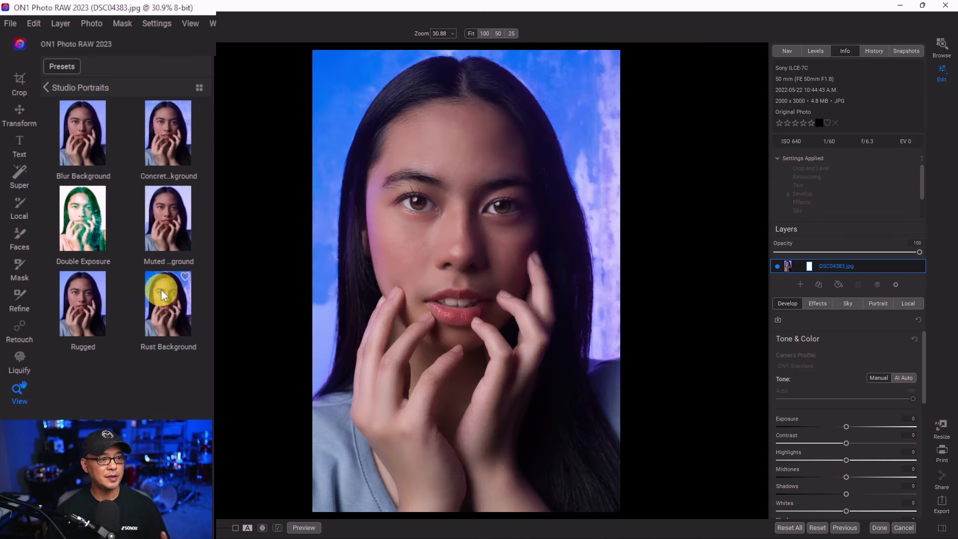
{"action": "left_click", "coordinate": [162, 142]}
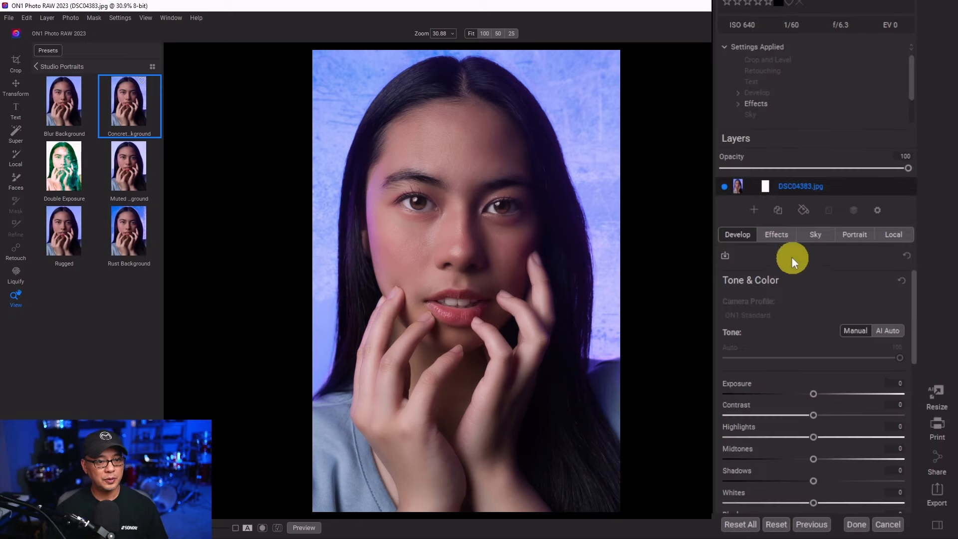
{"action": "left_click", "coordinate": [783, 237]}
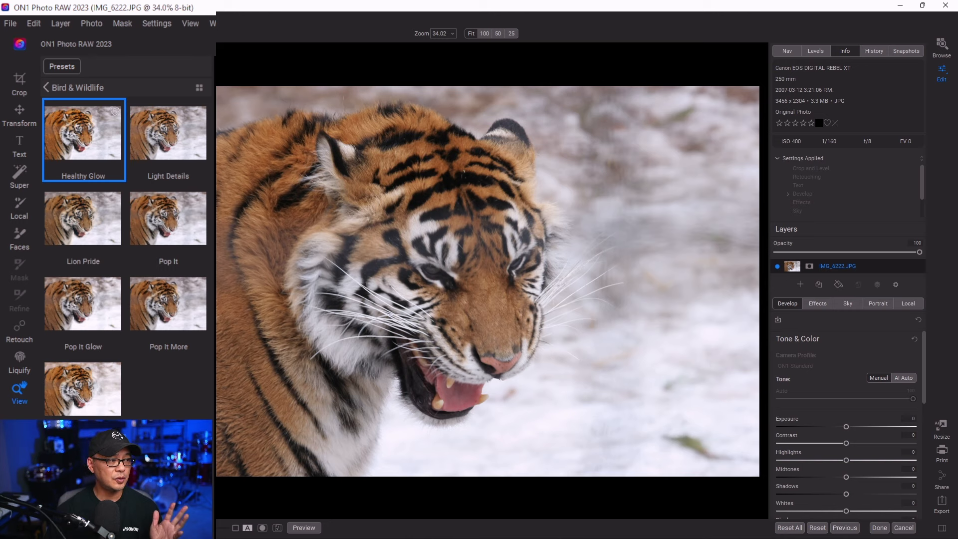
- Apply the Healthy Glow preset from Bird & Wildlife to the tiger photo and open its Effects
{"action": "left_click", "coordinate": [86, 120]}
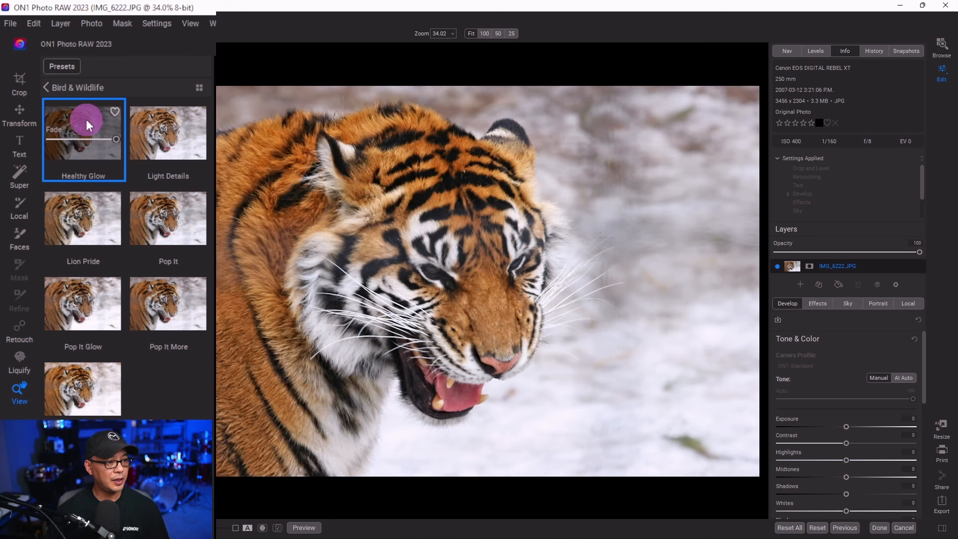
{"action": "mouse_move", "coordinate": [86, 124]}
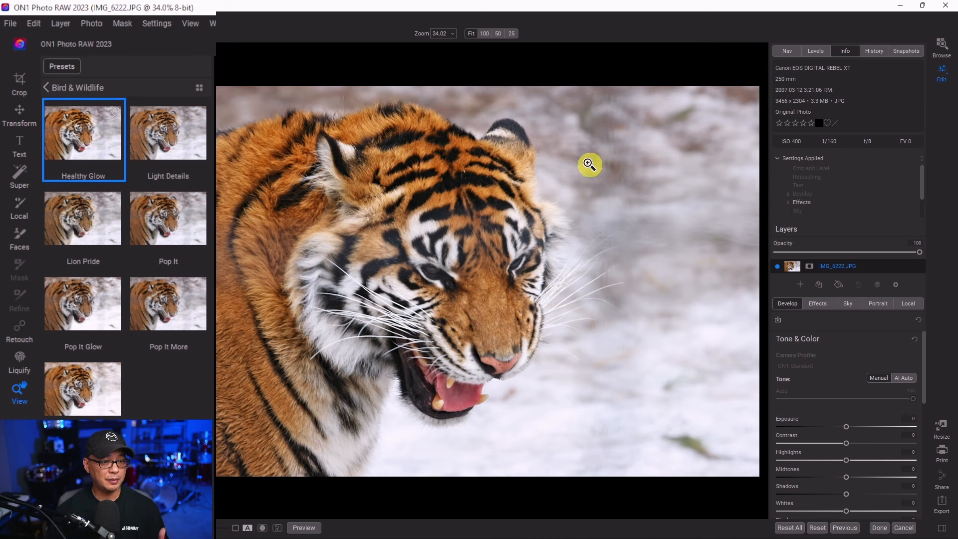
{"action": "left_click", "coordinate": [818, 304]}
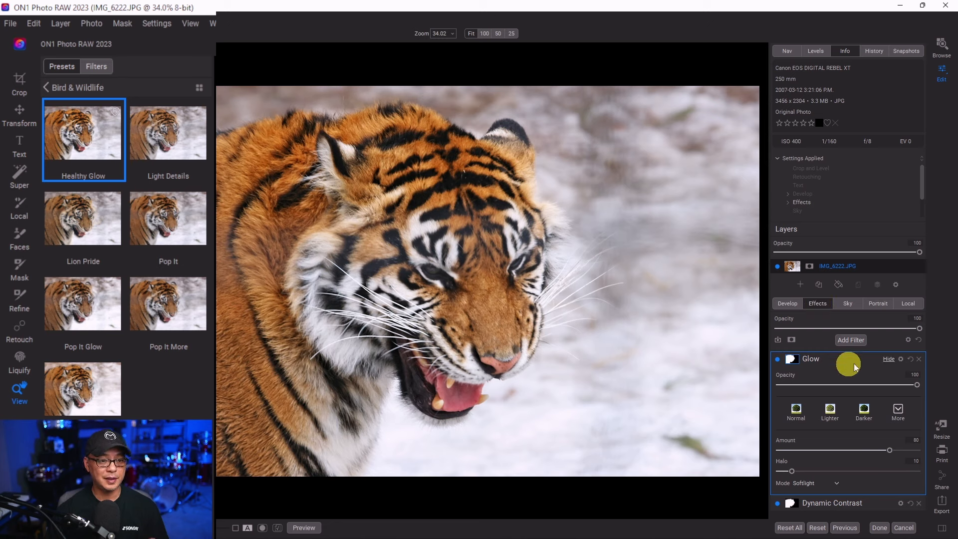
- Examine the Glow filter and view its Animal Mask AI mask
{"action": "left_click", "coordinate": [865, 408]}
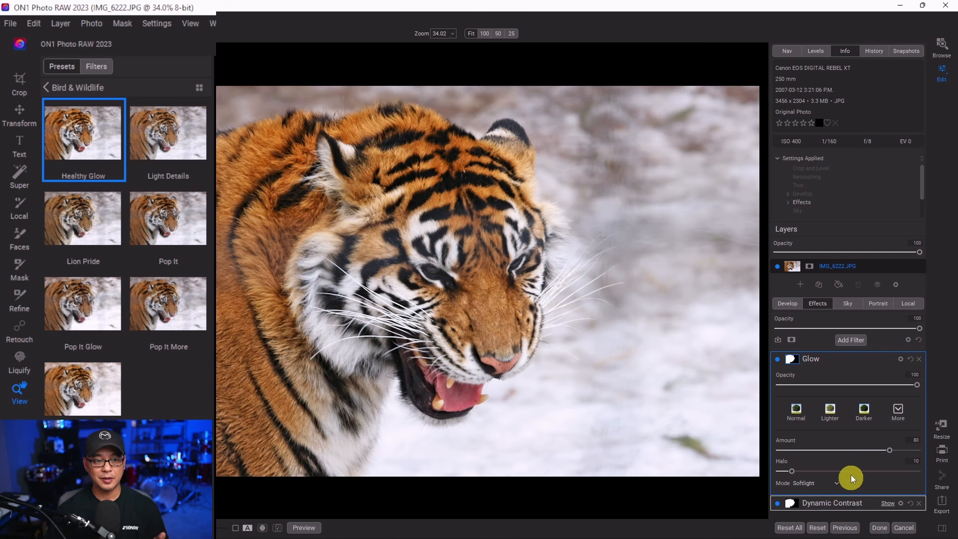
{"action": "left_click", "coordinate": [795, 360]}
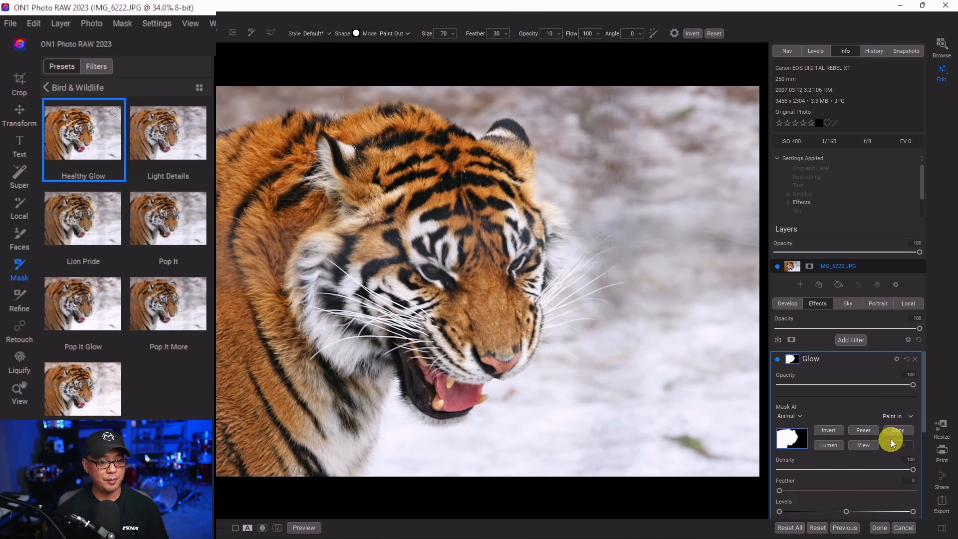
{"action": "left_click", "coordinate": [860, 444]}
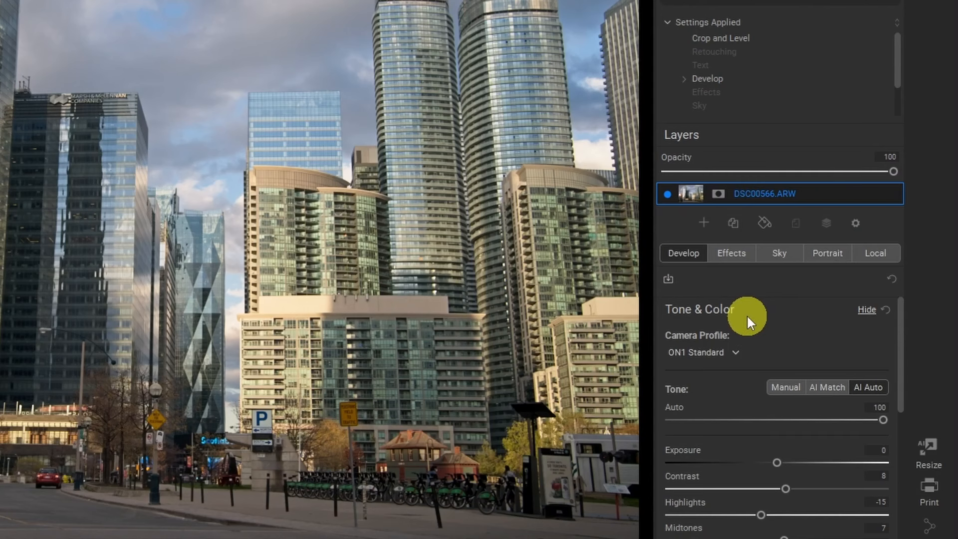
- Add a Sky-masked Color Balance filter with highlight amount 76 and shadow brightness -37
{"action": "left_click", "coordinate": [730, 253]}
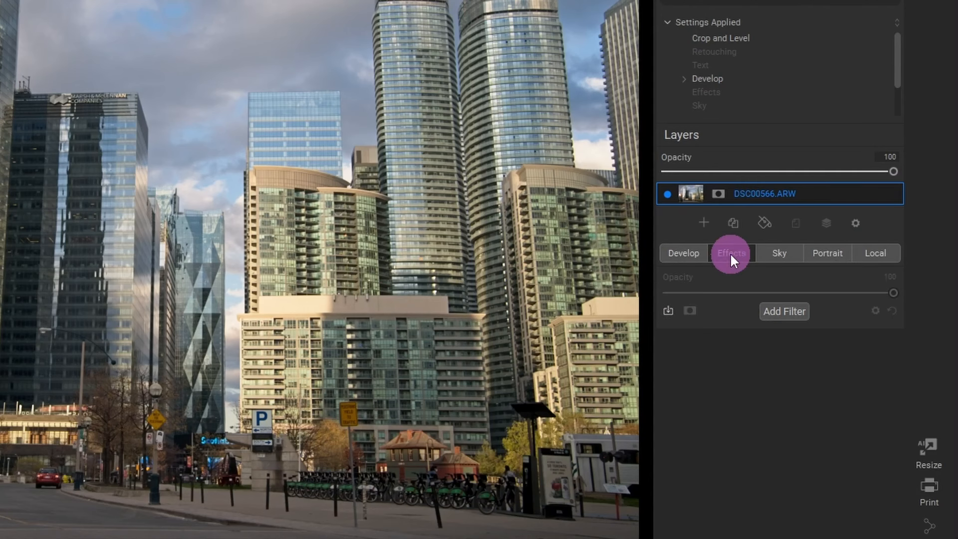
{"action": "left_click", "coordinate": [772, 309]}
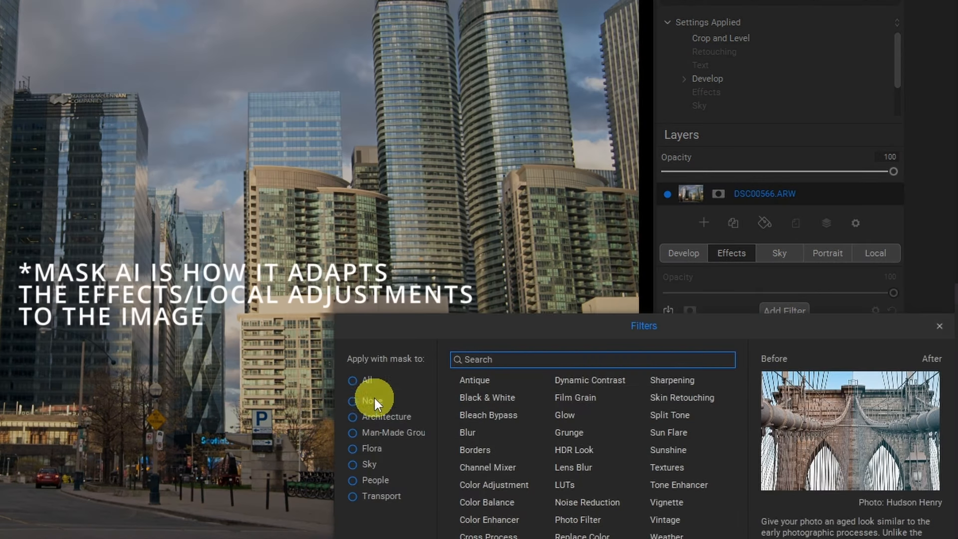
{"action": "left_click", "coordinate": [360, 463]}
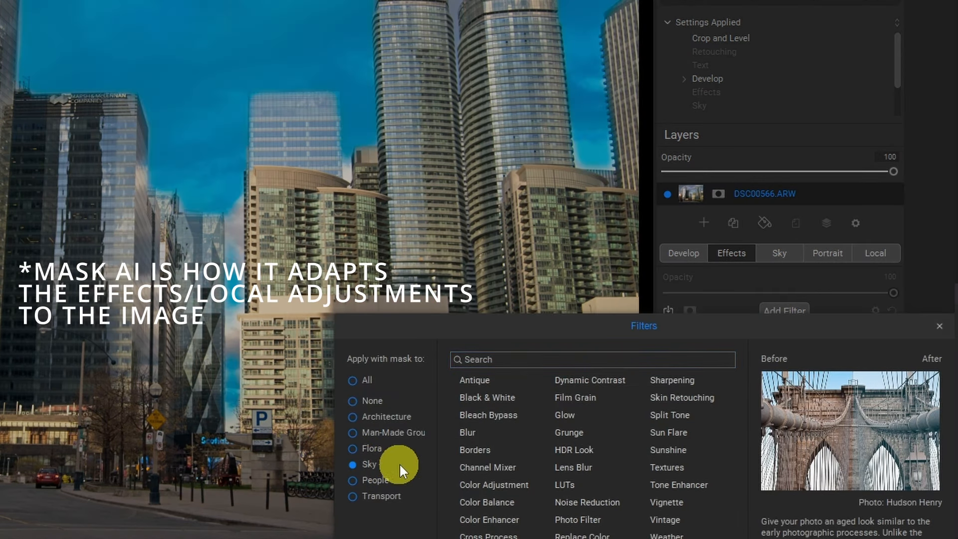
{"action": "left_click", "coordinate": [491, 500]}
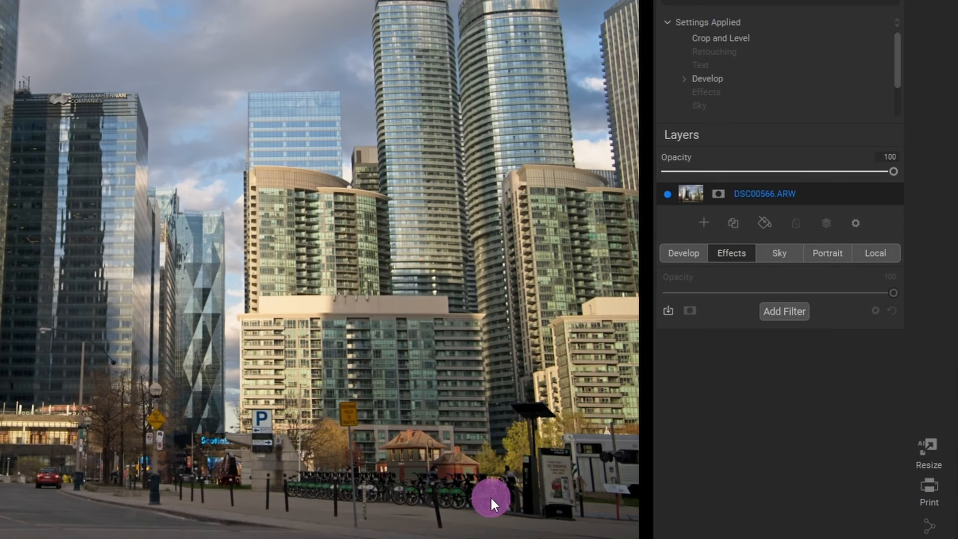
{"action": "left_click", "coordinate": [806, 472]}
{"action": "left_click_drag", "start_coordinate": [806, 472], "coordinate": [839, 475]}
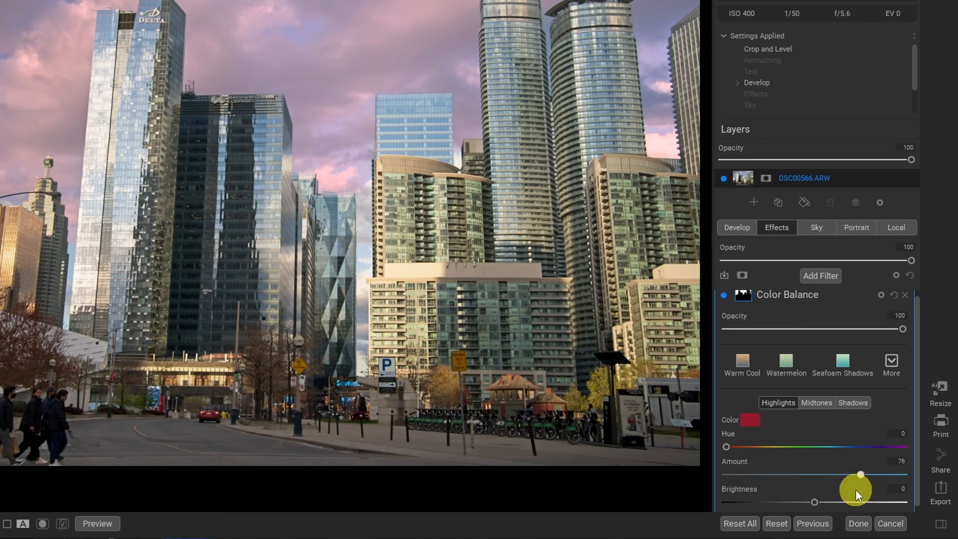
{"action": "left_click", "coordinate": [859, 402]}
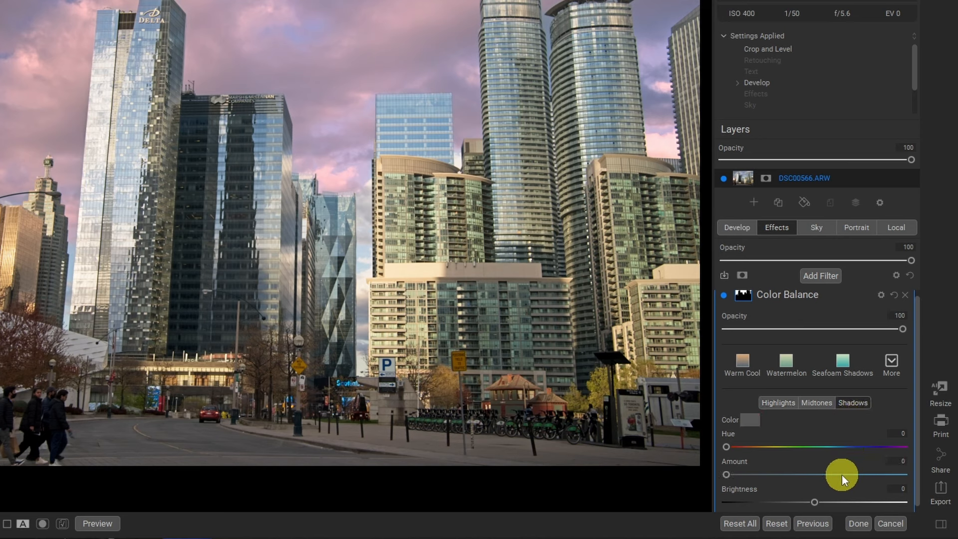
{"action": "left_click_drag", "start_coordinate": [816, 501], "coordinate": [796, 502]}
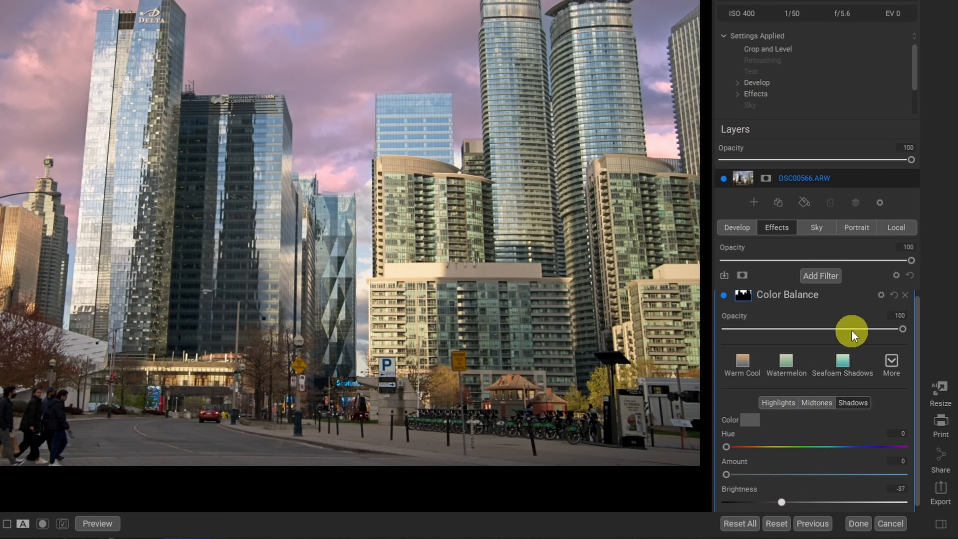
- Add a Dynamic Contrast filter masked to Architecture
{"action": "left_click", "coordinate": [826, 276]}
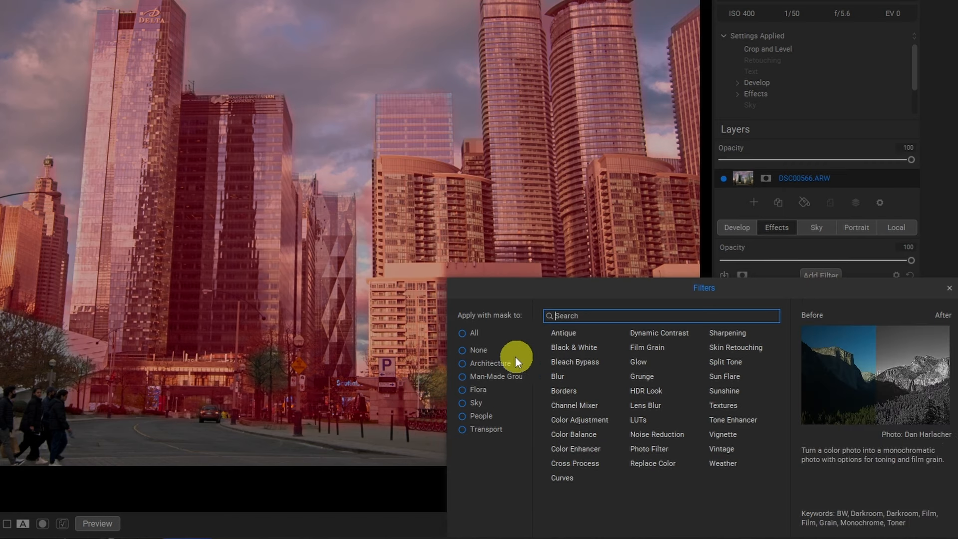
{"action": "left_click", "coordinate": [495, 363]}
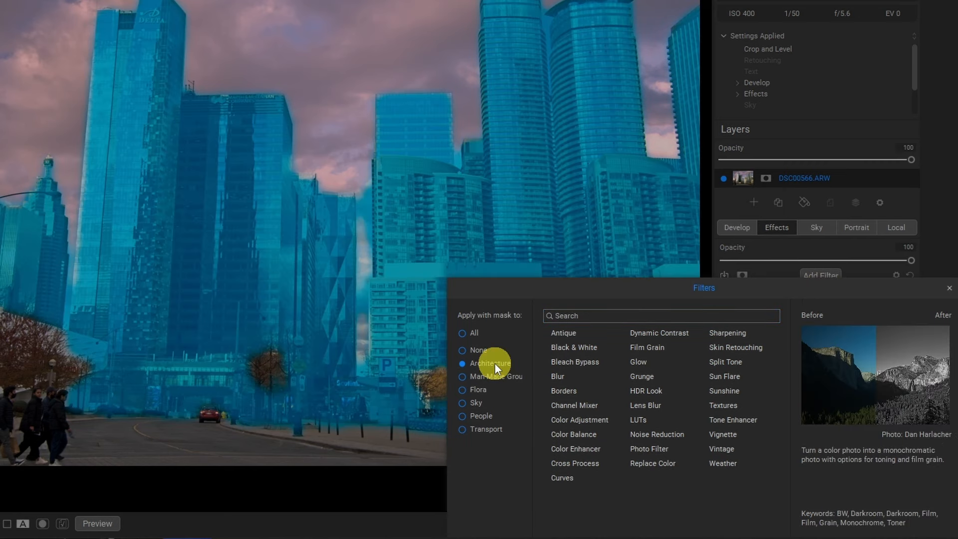
{"action": "left_click", "coordinate": [663, 334]}
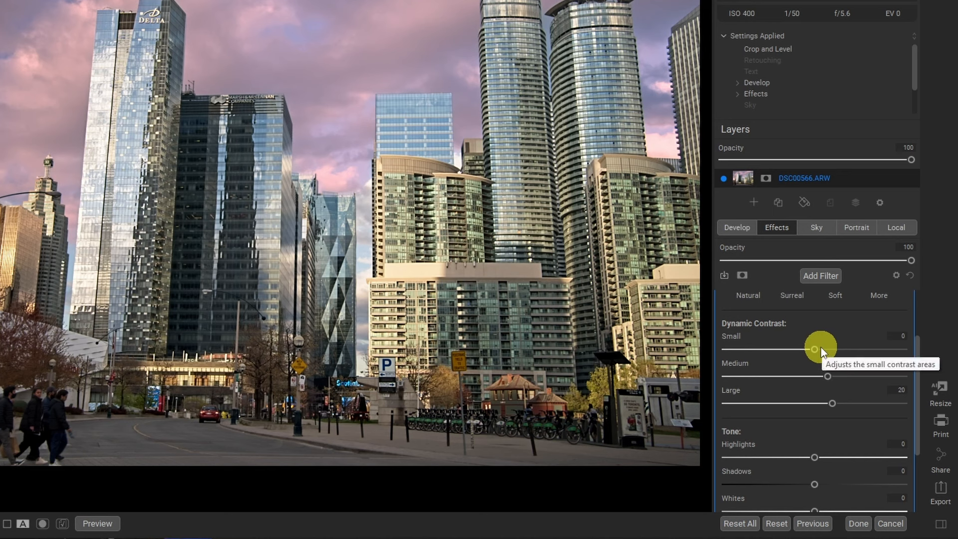
- Add a Dynamic Contrast filter masked to Man-Made Ground and increase its Small contrast
{"action": "left_click", "coordinate": [815, 278]}
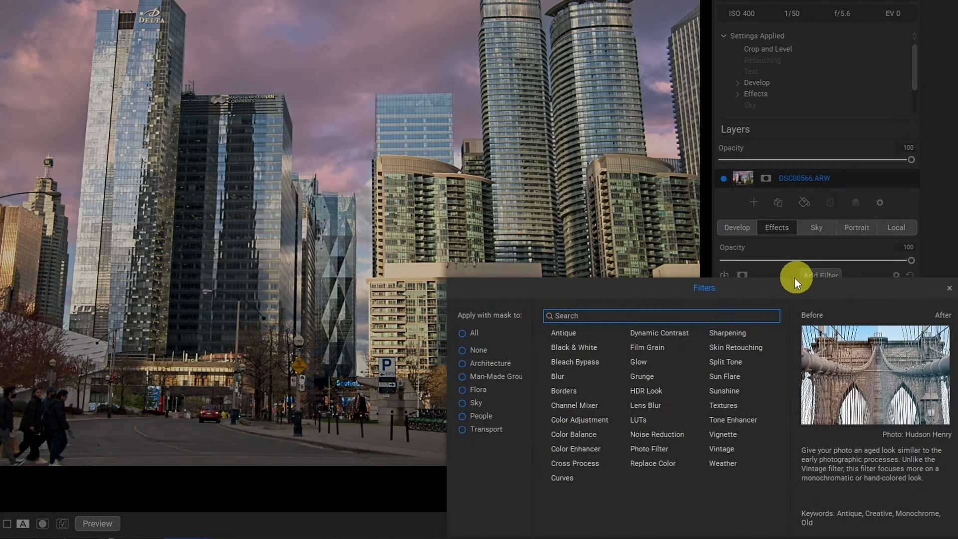
{"action": "left_click", "coordinate": [482, 378]}
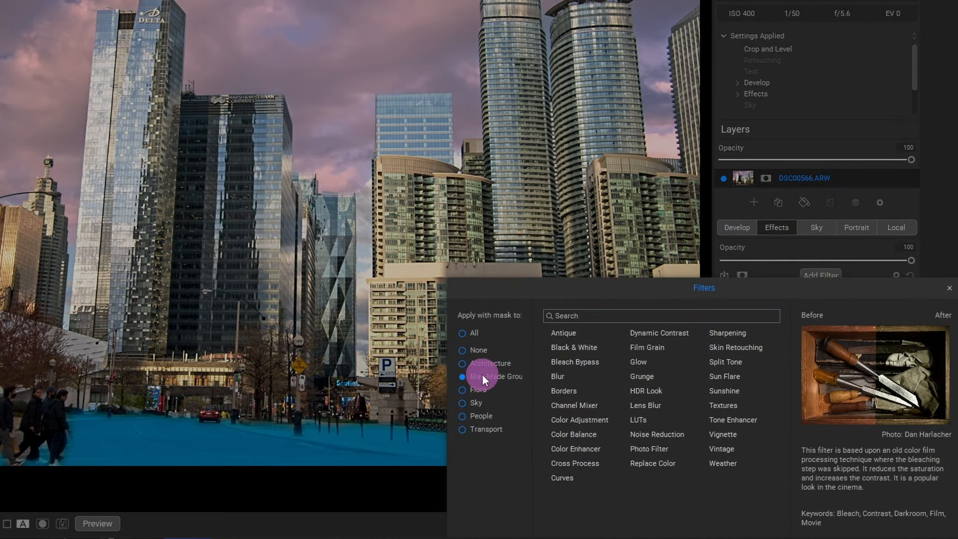
{"action": "left_click", "coordinate": [652, 376]}
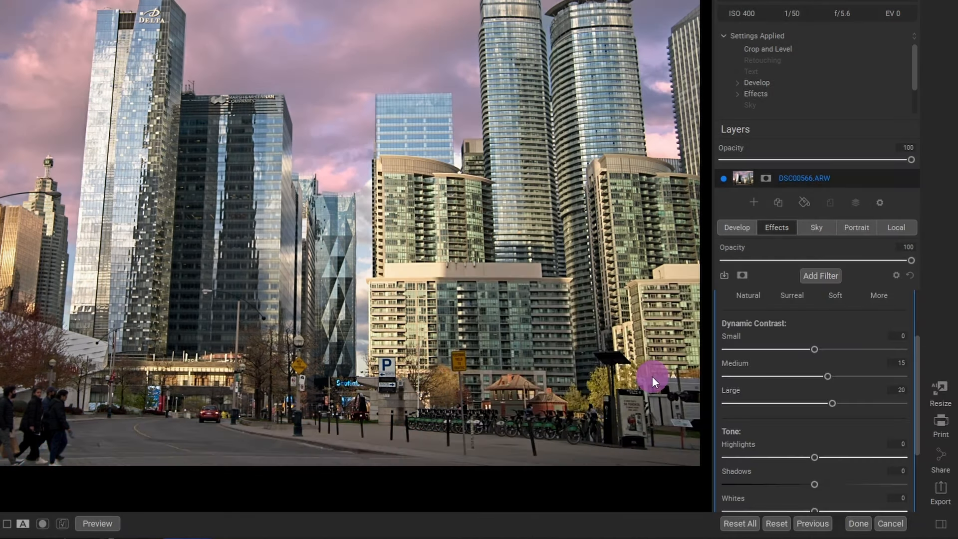
{"action": "left_click_drag", "start_coordinate": [820, 342], "coordinate": [836, 344]}
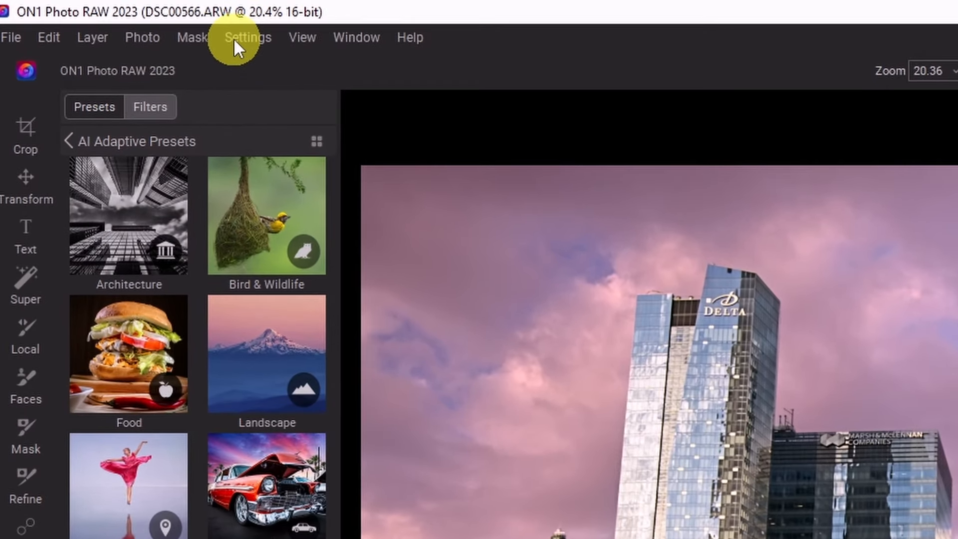
- Save the current settings as a preset named Adaptive Sky 1 in the AI Adaptive Presets Sky category
{"action": "left_click", "coordinate": [234, 38]}
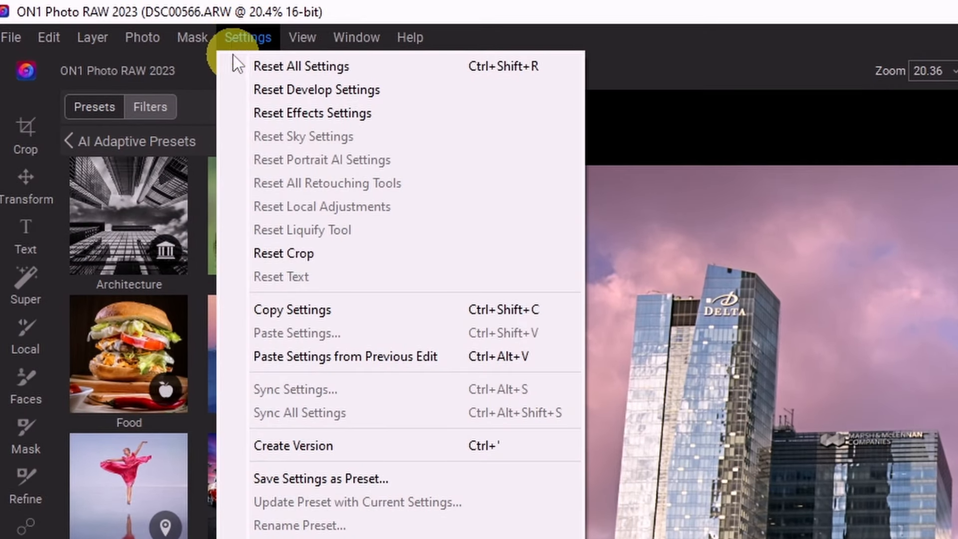
{"action": "left_click", "coordinate": [324, 479]}
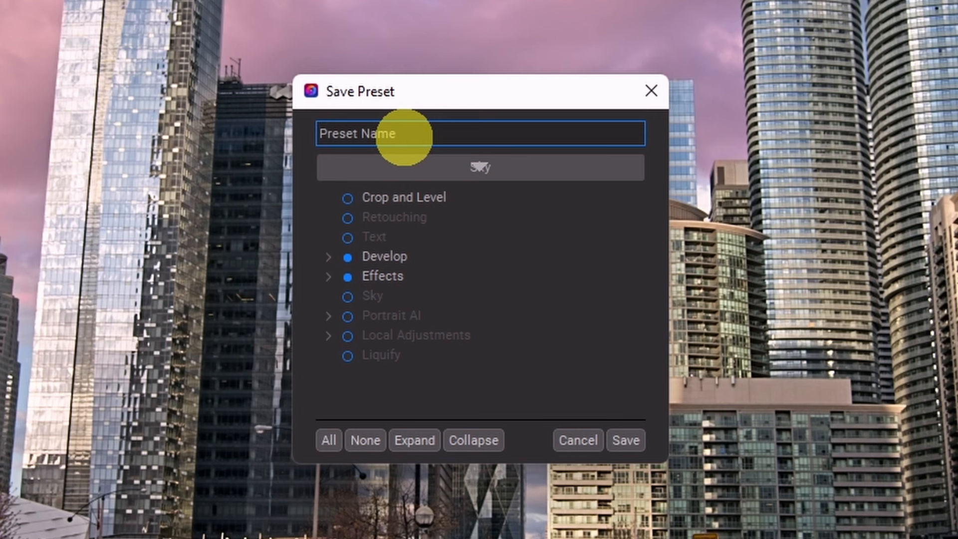
{"action": "type", "text": "Adaptive "}
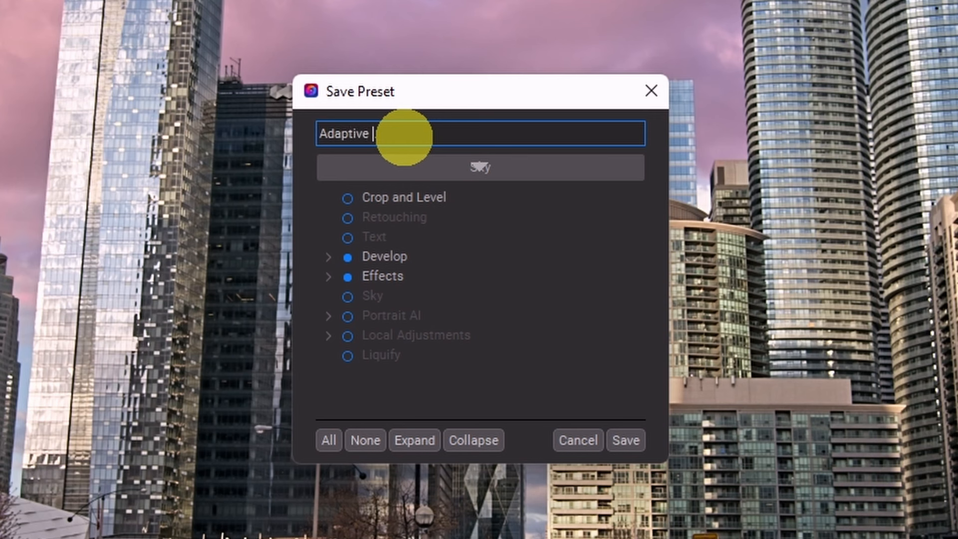
{"action": "type", "text": "Sky 1"}
{"action": "left_click", "coordinate": [484, 168]}
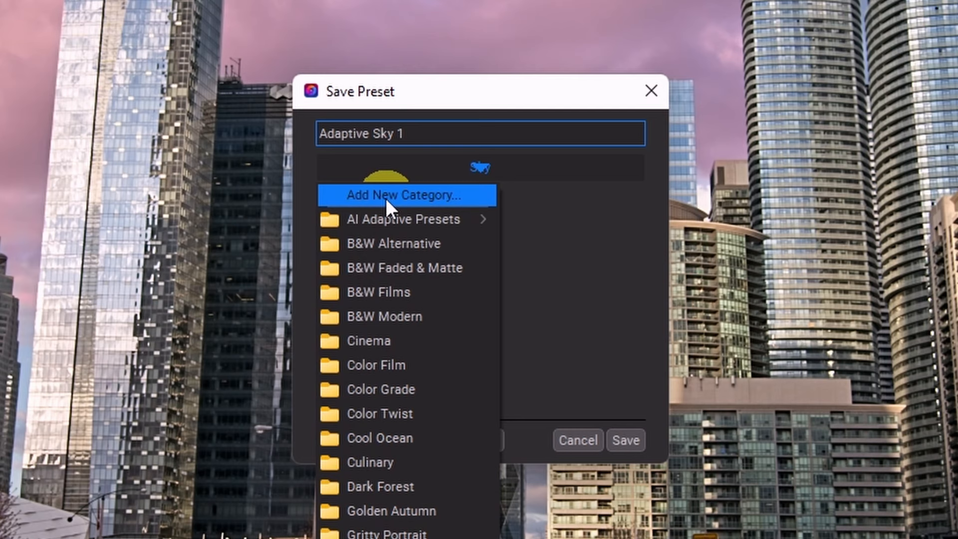
{"action": "mouse_move", "coordinate": [367, 221]}
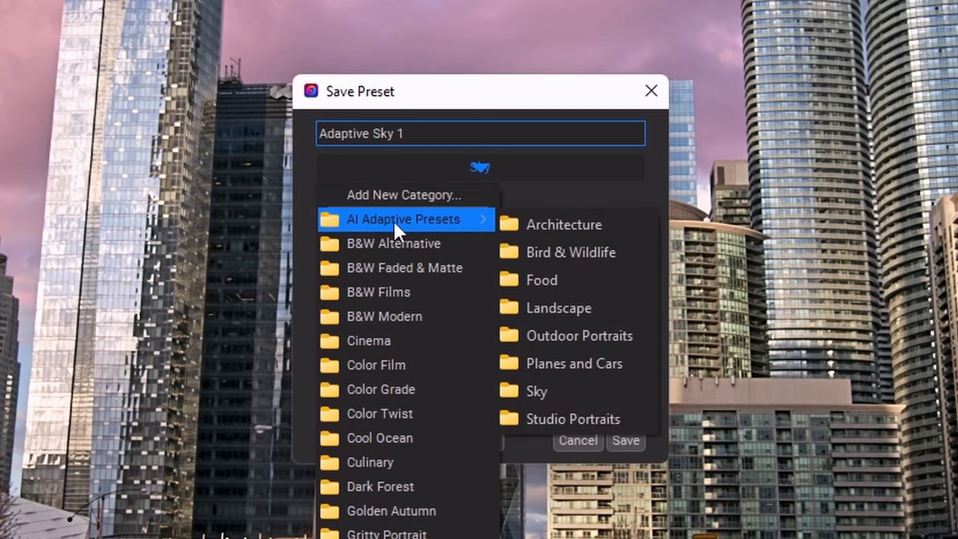
{"action": "left_click", "coordinate": [530, 394]}
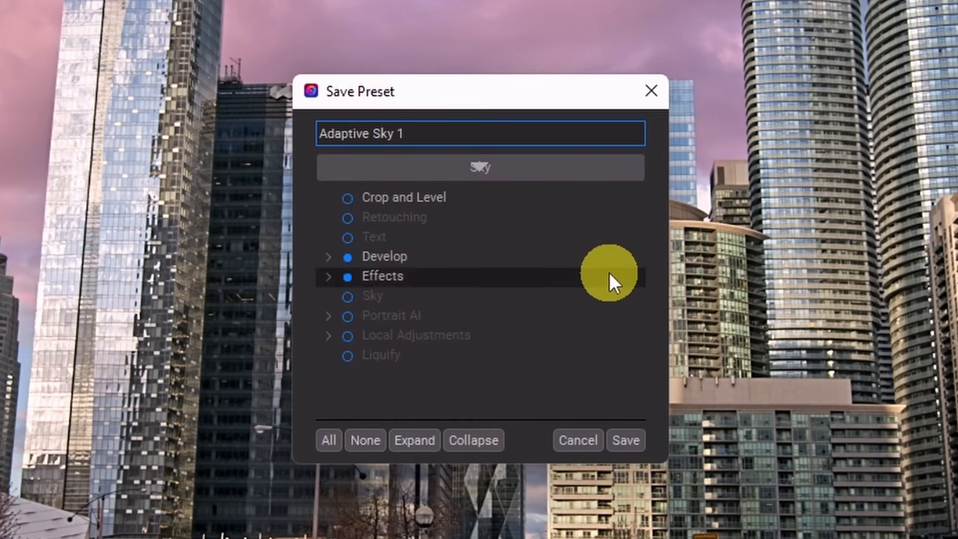
- Expand the Effects group, enable its Apply Masks option, and save the Adaptive Sky 1 preset
{"action": "left_click", "coordinate": [328, 275]}
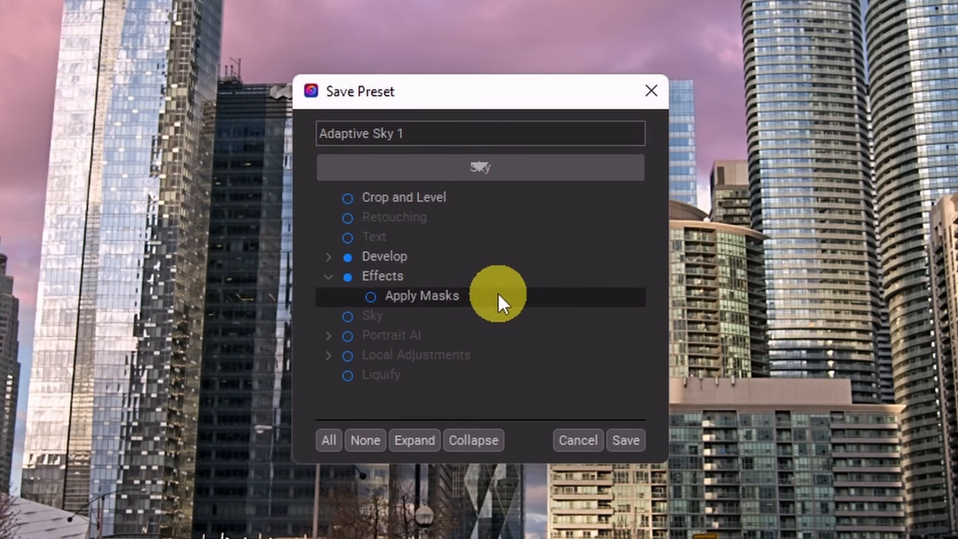
{"action": "left_click", "coordinate": [453, 294]}
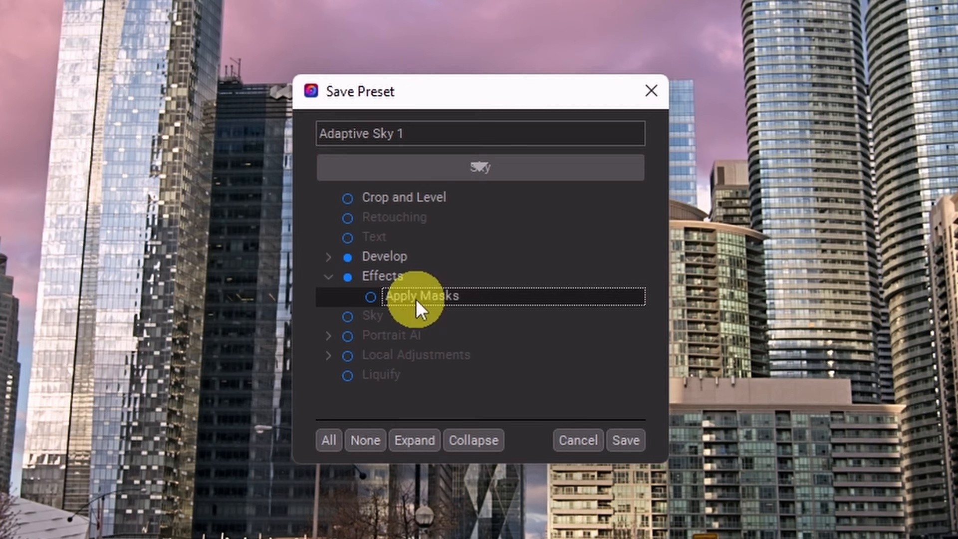
{"action": "left_click", "coordinate": [372, 296]}
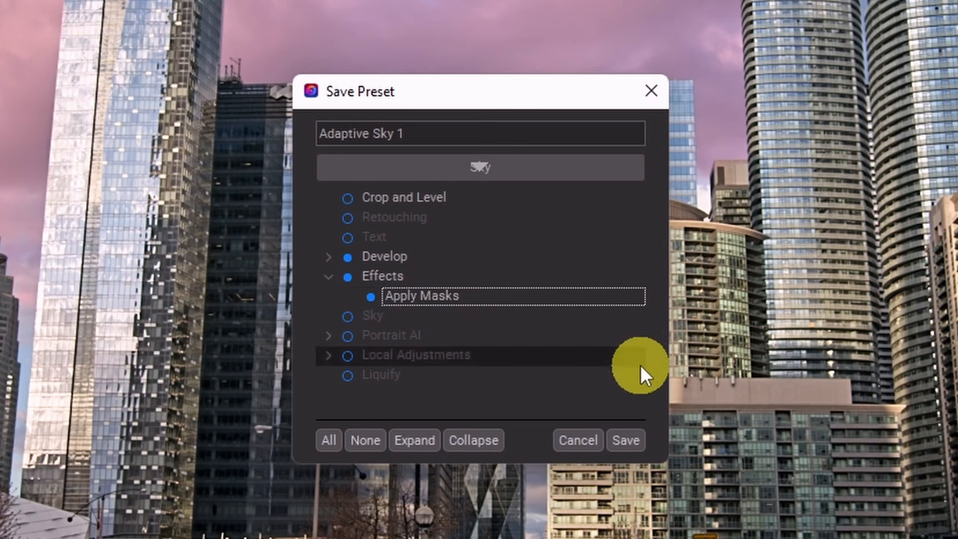
{"action": "left_click", "coordinate": [635, 440]}
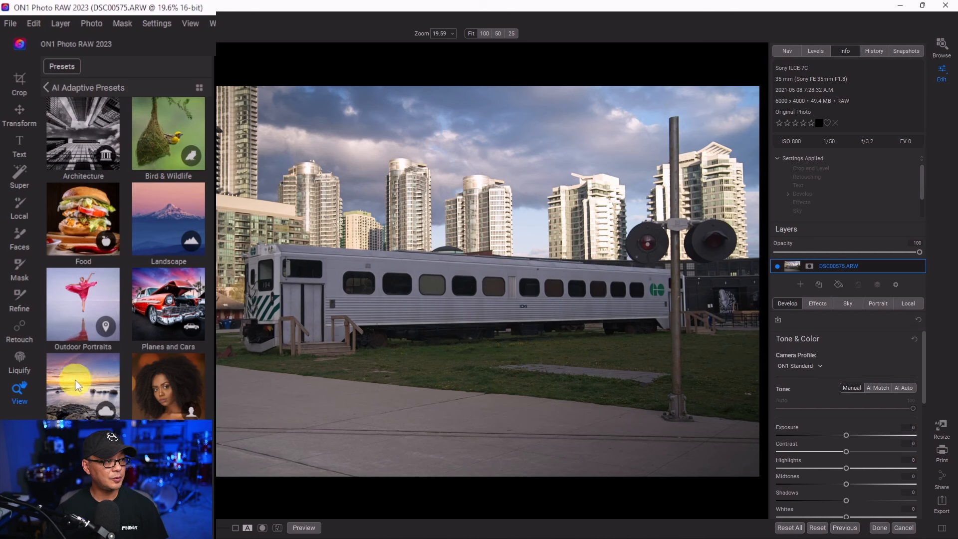
- Open the Sky category of AI Adaptive Presets and apply Adaptive Sky 1 to the train photo
{"action": "left_click", "coordinate": [74, 379]}
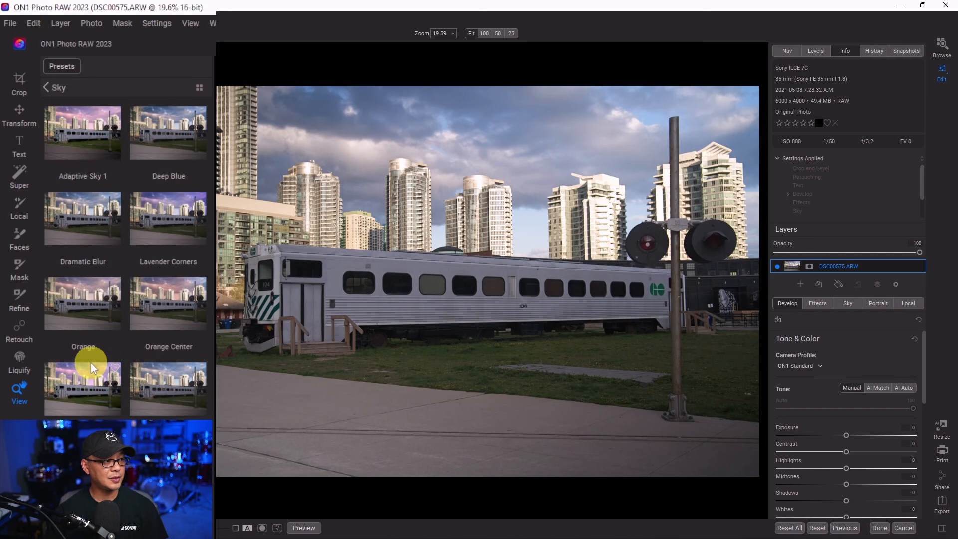
{"action": "left_click", "coordinate": [84, 135]}
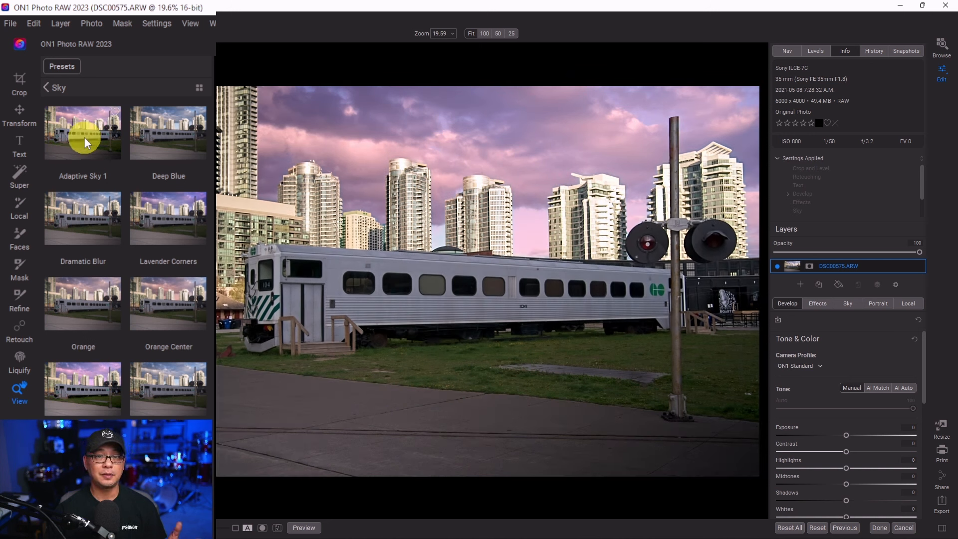
{"action": "left_click", "coordinate": [84, 138]}
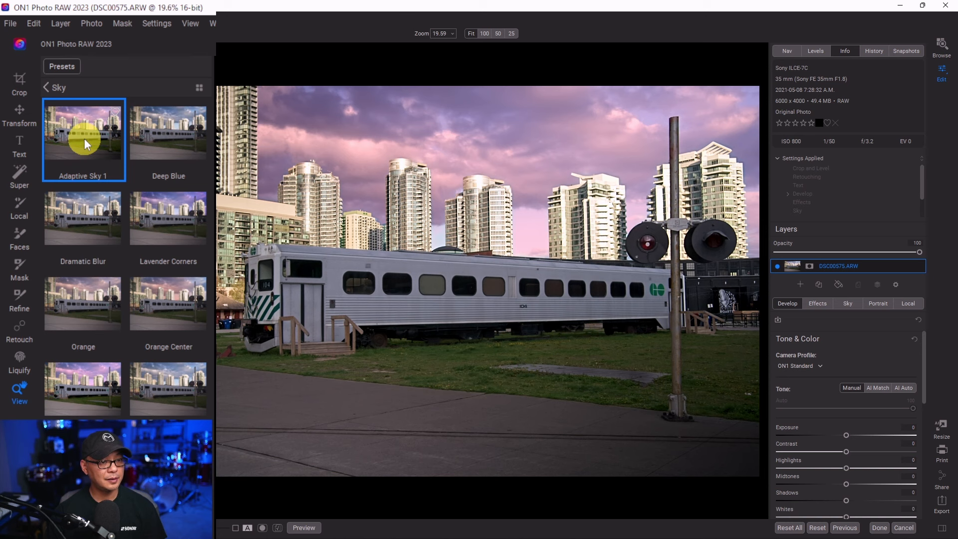
- Inspect the AI masks of the Grunge and Dynamic Contrast filters the preset added in Effects
{"action": "left_click", "coordinate": [817, 303]}
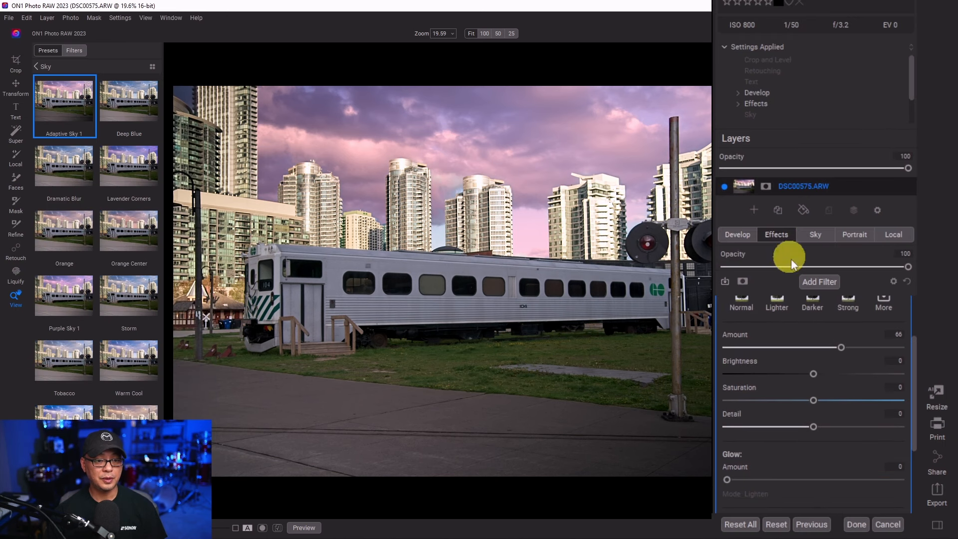
{"action": "scroll", "coordinate": [848, 320], "scroll_direction": "up", "scroll_amount": 2}
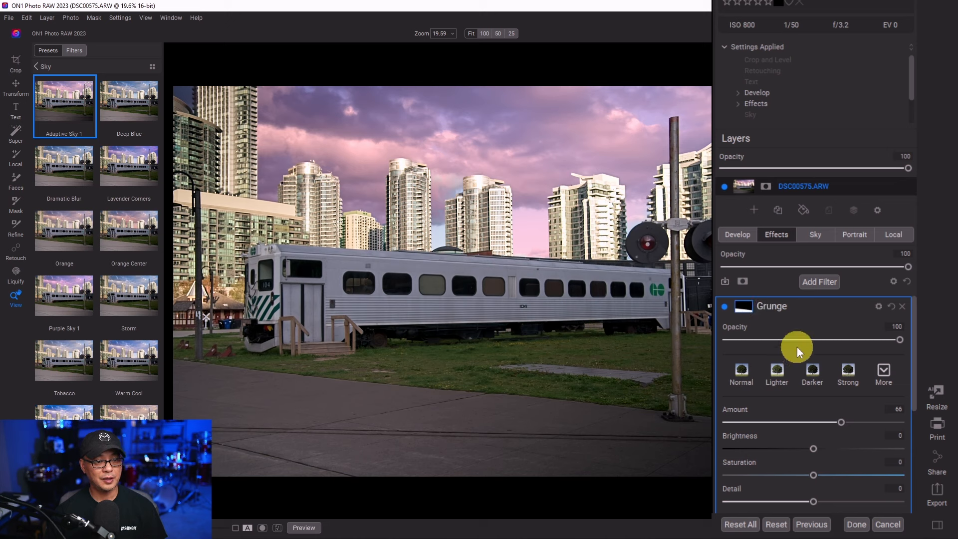
{"action": "left_click", "coordinate": [745, 306]}
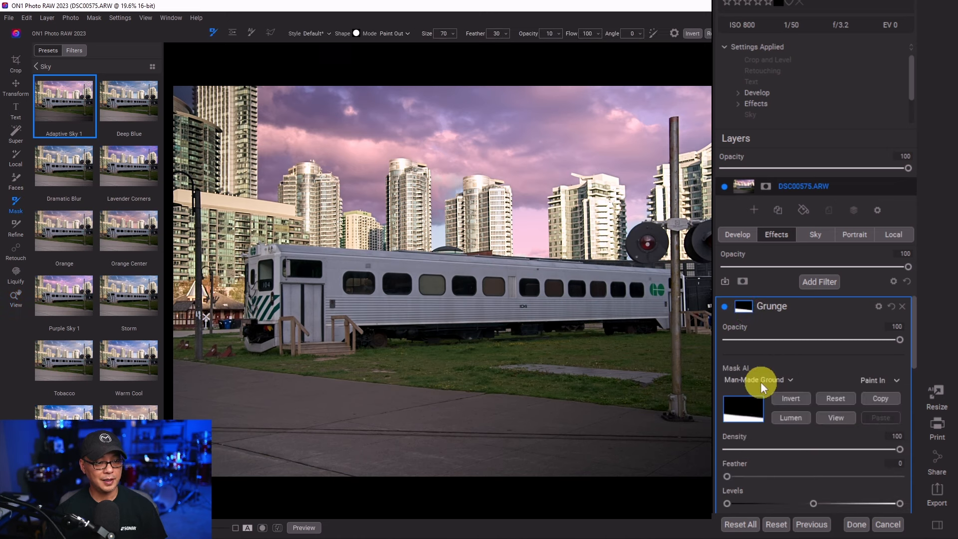
{"action": "scroll", "coordinate": [835, 348], "scroll_direction": "down", "scroll_amount": 8}
{"action": "left_click", "coordinate": [858, 346]}
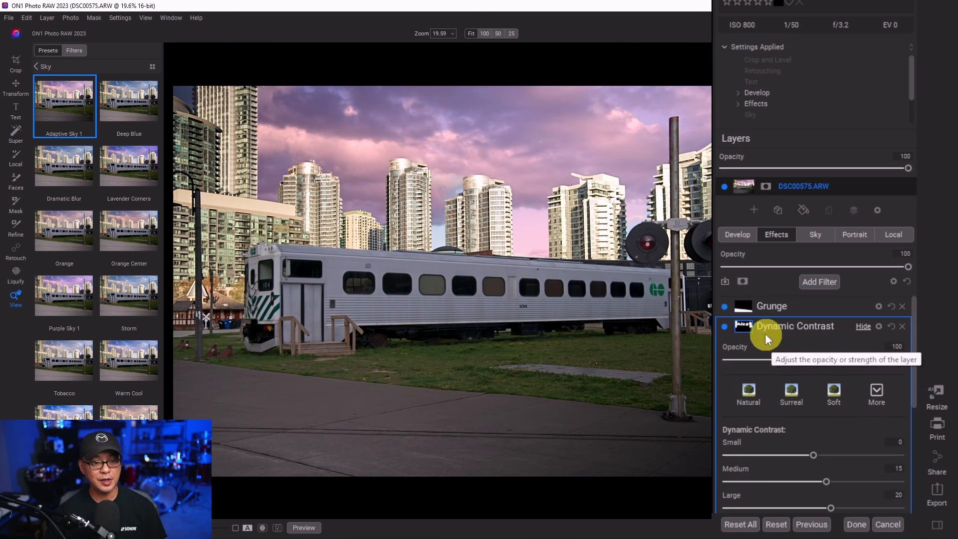
{"action": "left_click", "coordinate": [743, 326]}
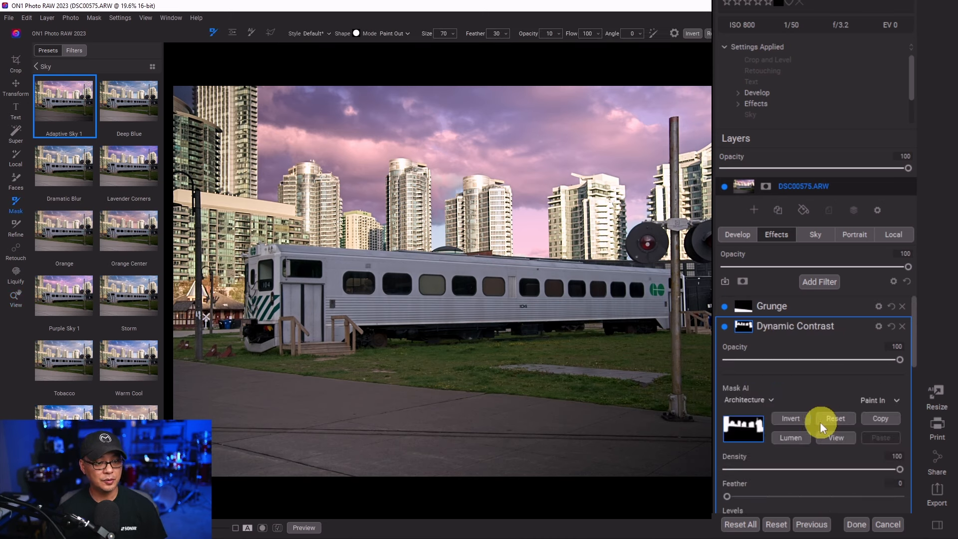
{"action": "left_click", "coordinate": [843, 437]}
{"action": "left_click", "coordinate": [843, 437]}
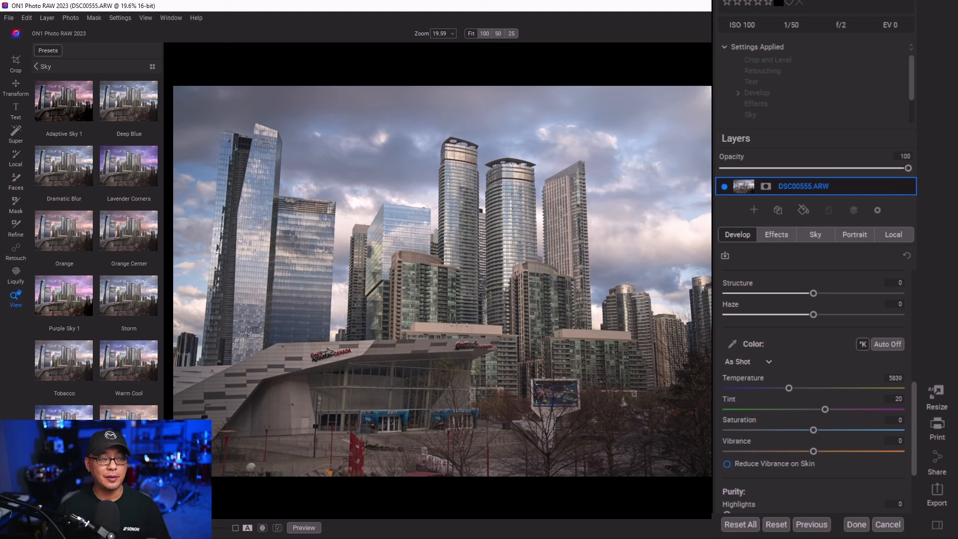
- Apply Adaptive Sky 1 to the skyline photo, check the Grunge filter's mask, and delete the Grunge filter
{"action": "left_click", "coordinate": [56, 103]}
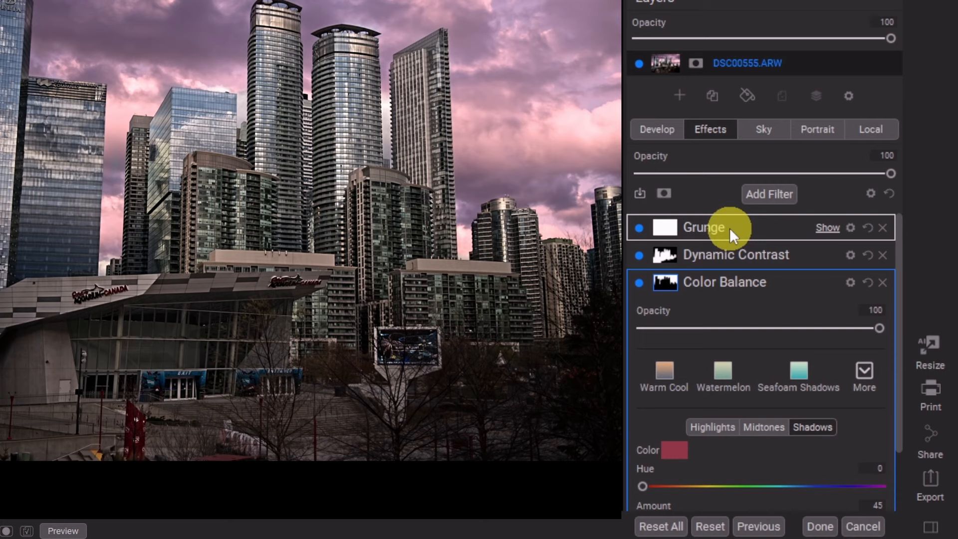
{"action": "left_click", "coordinate": [674, 230]}
{"action": "scroll", "coordinate": [786, 363], "scroll_direction": "down", "scroll_amount": 5}
{"action": "scroll", "coordinate": [794, 375], "scroll_direction": "up", "scroll_amount": 5}
{"action": "left_click", "coordinate": [800, 381]}
{"action": "left_click", "coordinate": [800, 381]}
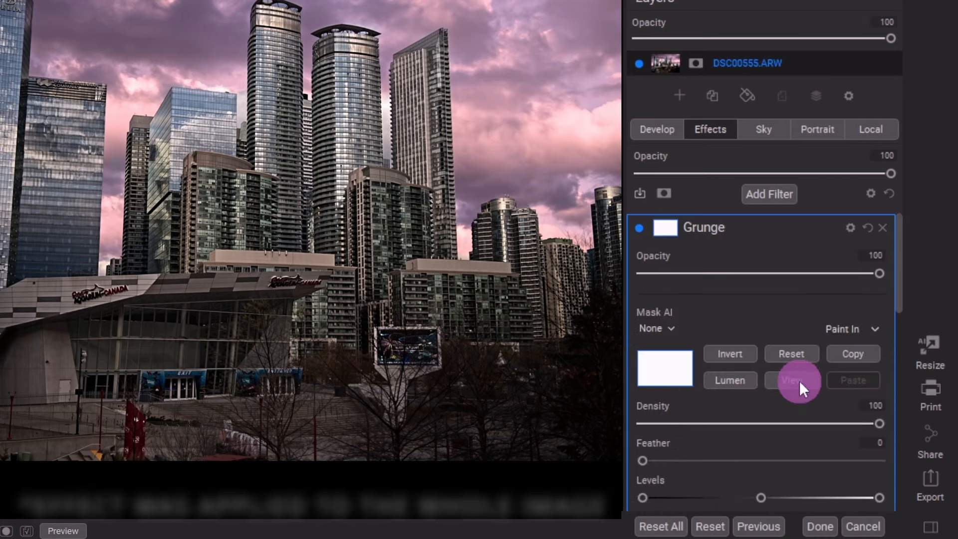
{"action": "left_click", "coordinate": [669, 328]}
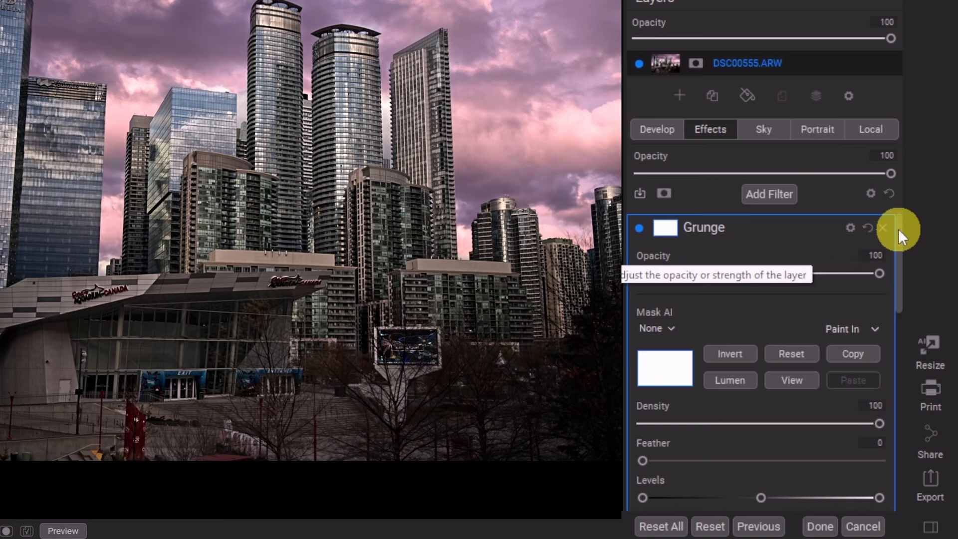
{"action": "left_click", "coordinate": [888, 228]}
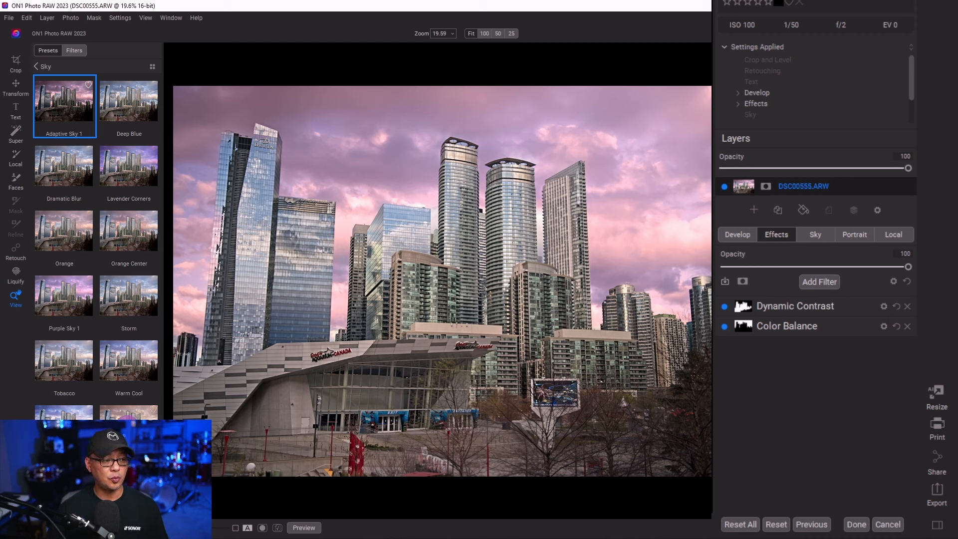
- Try another Sky preset, then apply the Architecture presets Dramatic, Dramatic BW and Dramatic Sky Blur to the CN Tower photo
{"action": "left_click", "coordinate": [129, 412]}
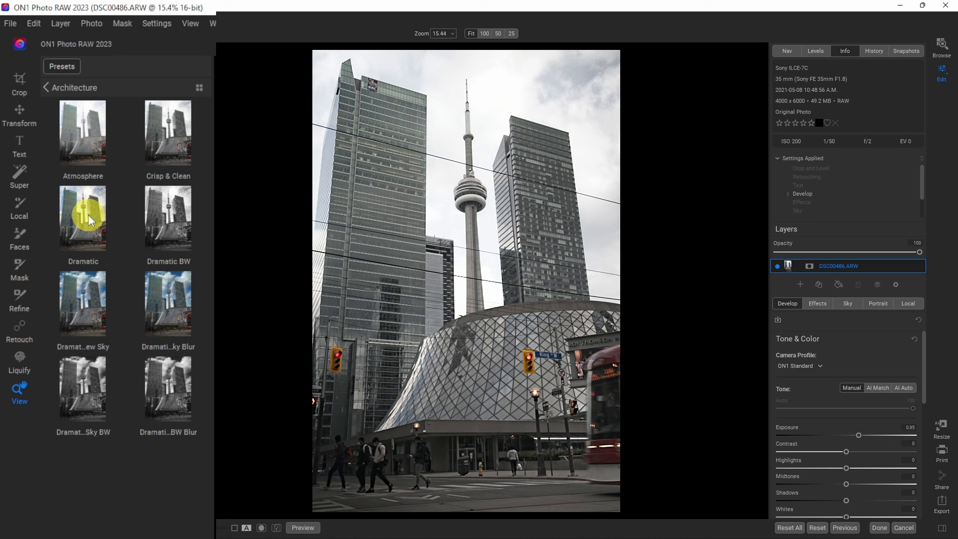
{"action": "left_click", "coordinate": [89, 215]}
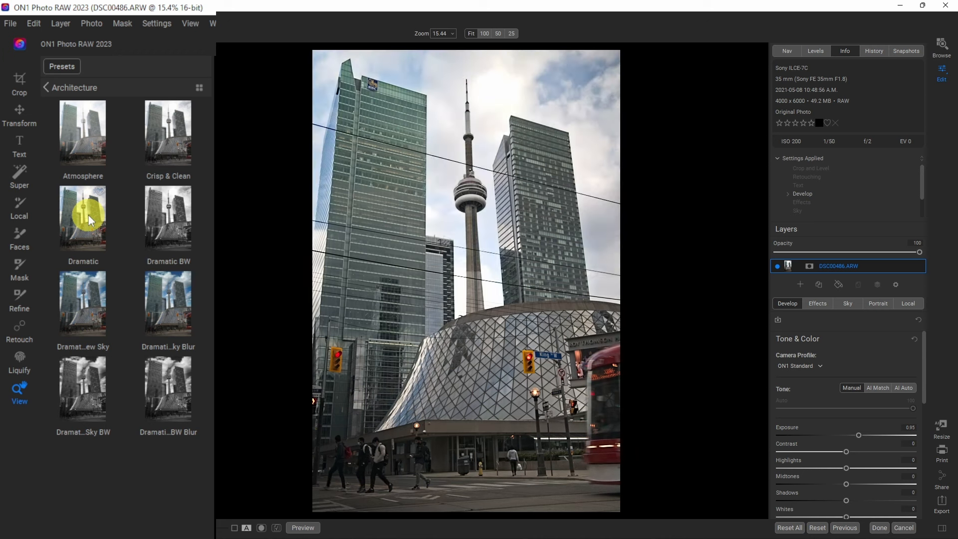
{"action": "left_click", "coordinate": [164, 224]}
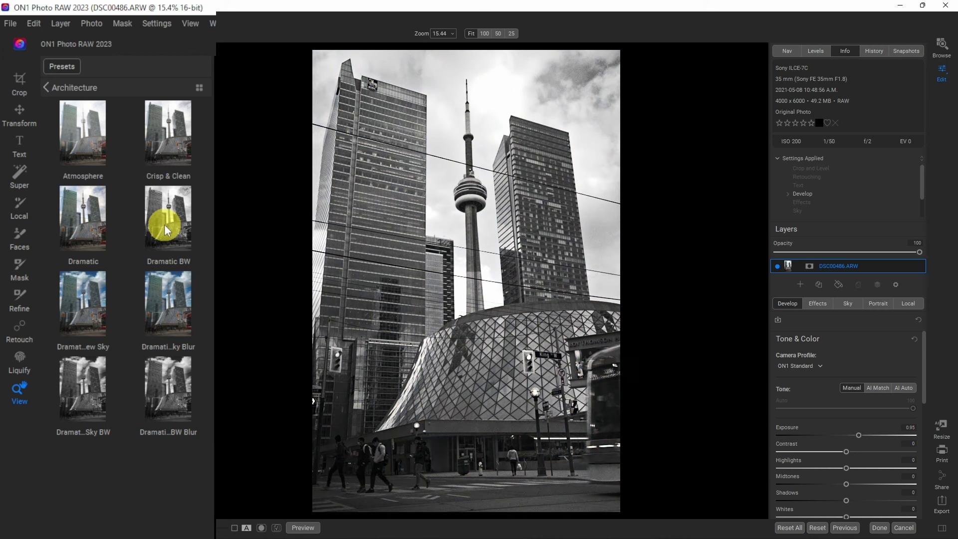
{"action": "left_click", "coordinate": [160, 297]}
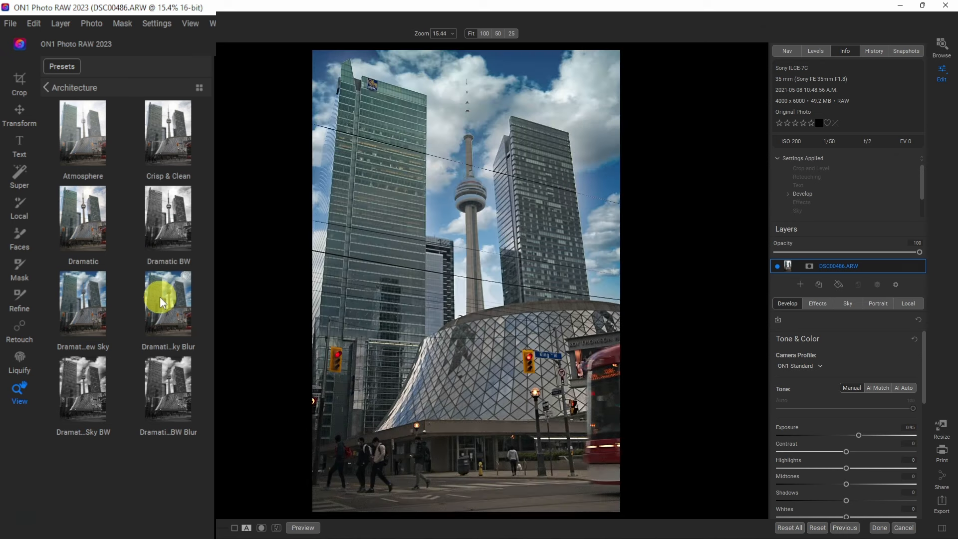